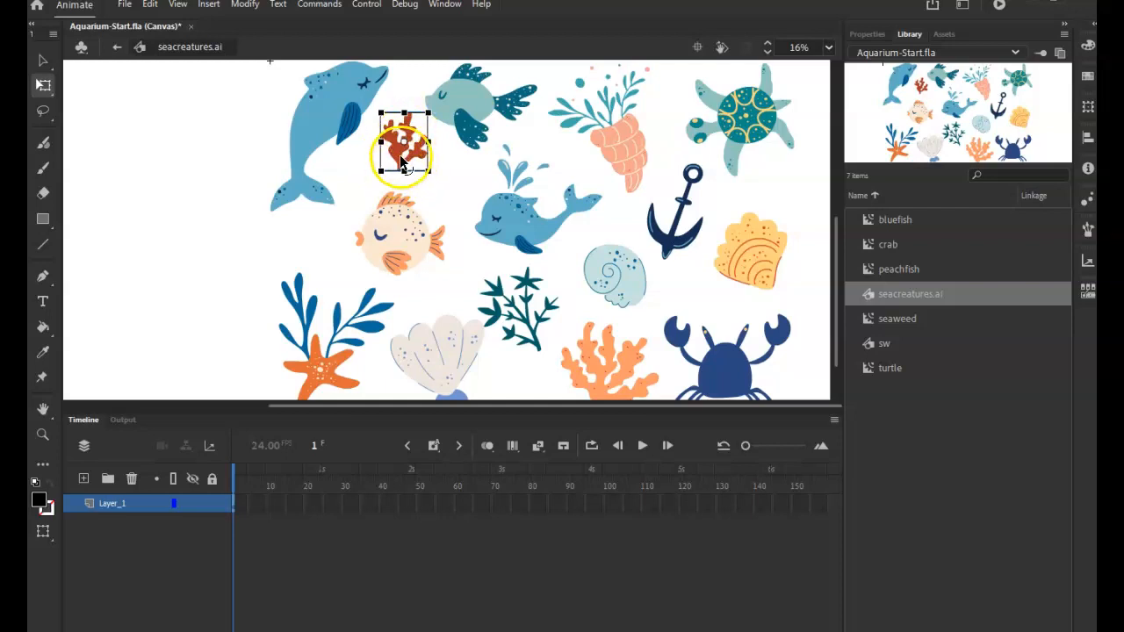
# Convert the selected red coral artwork to a graphic symbol named redthing
pyautogui.click(245, 5)
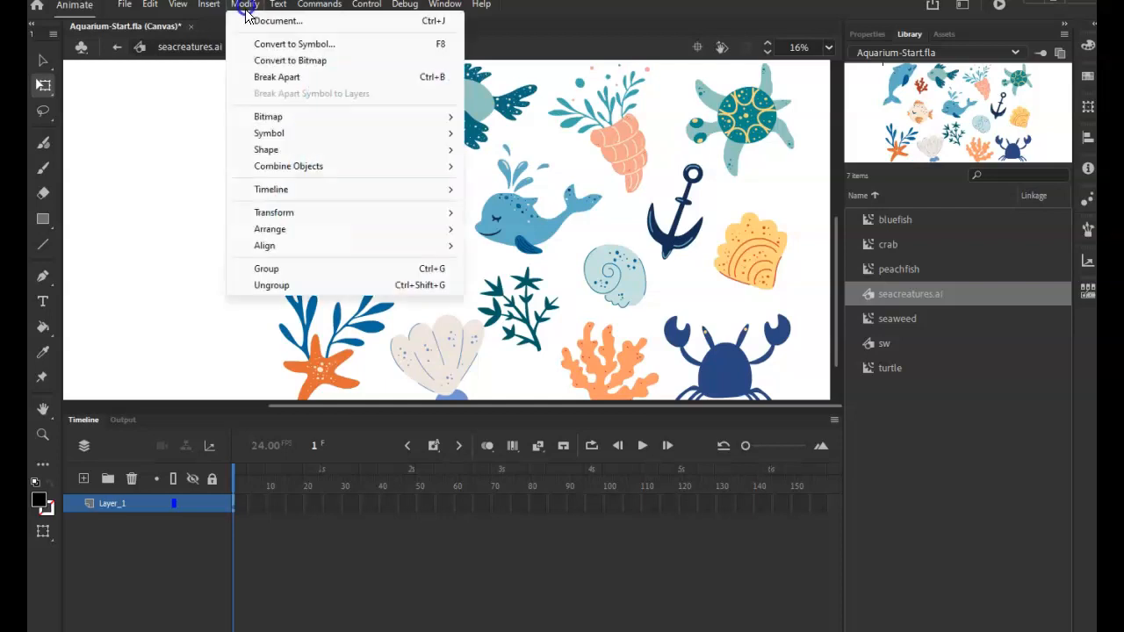
pyautogui.click(309, 45)
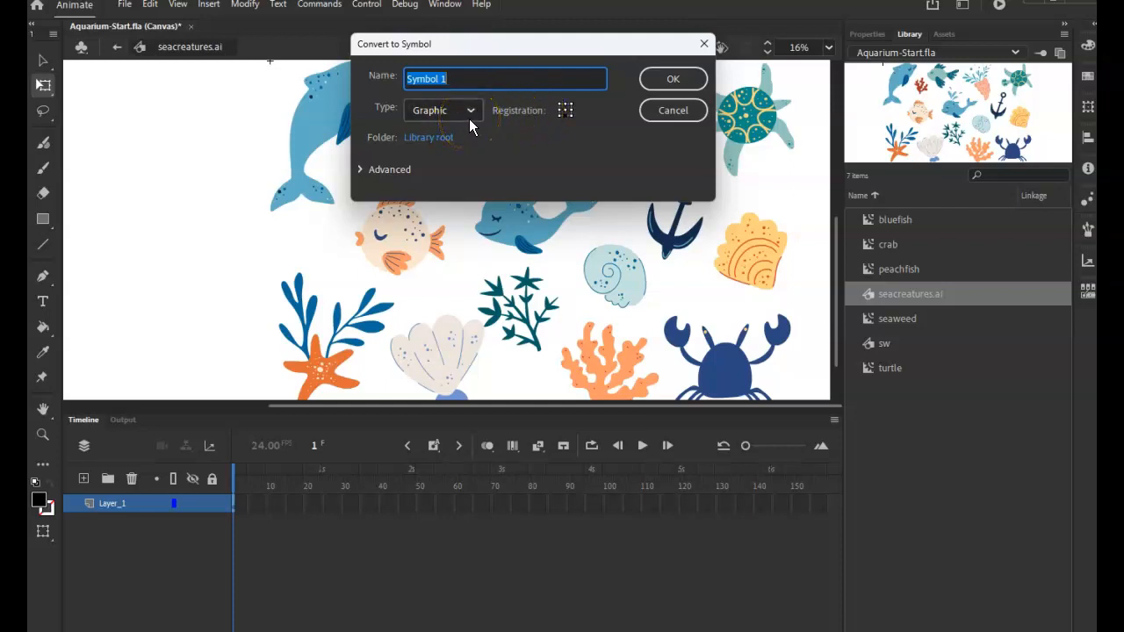
pyautogui.write('redthing')
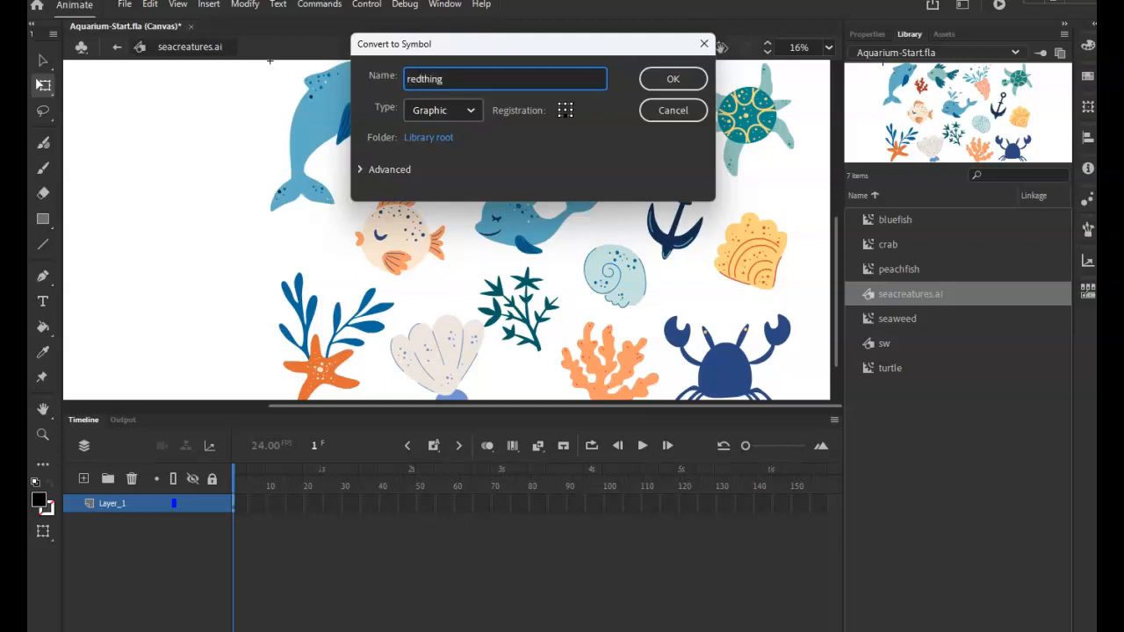
pyautogui.click(674, 79)
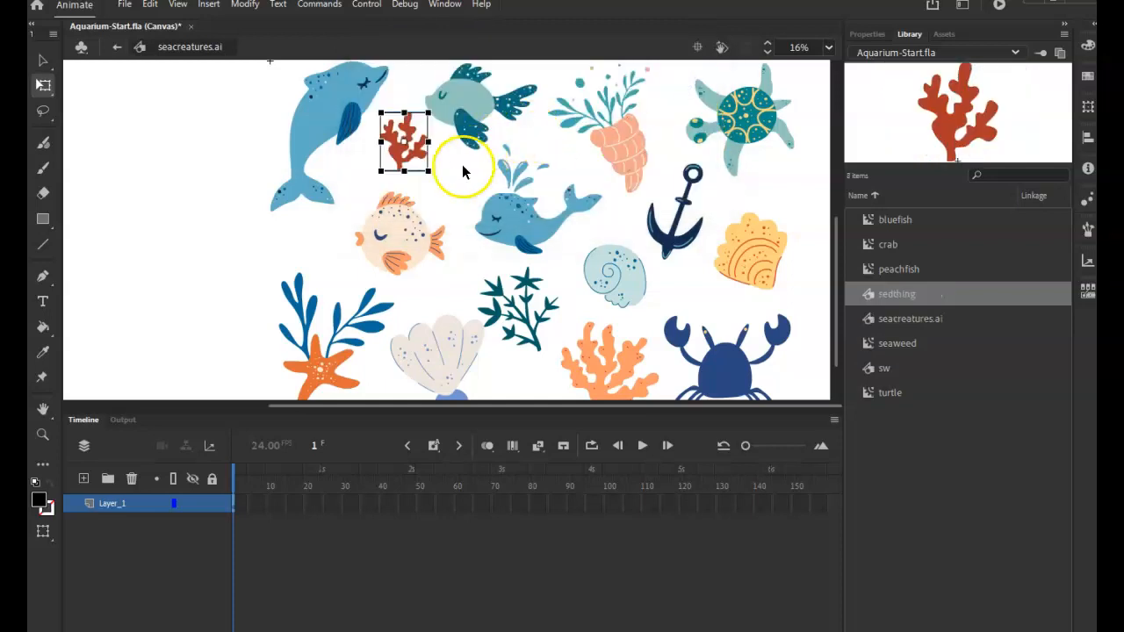
# Return to Scene 1 and add a layer named red above the seaweed layer
pyautogui.click(116, 47)
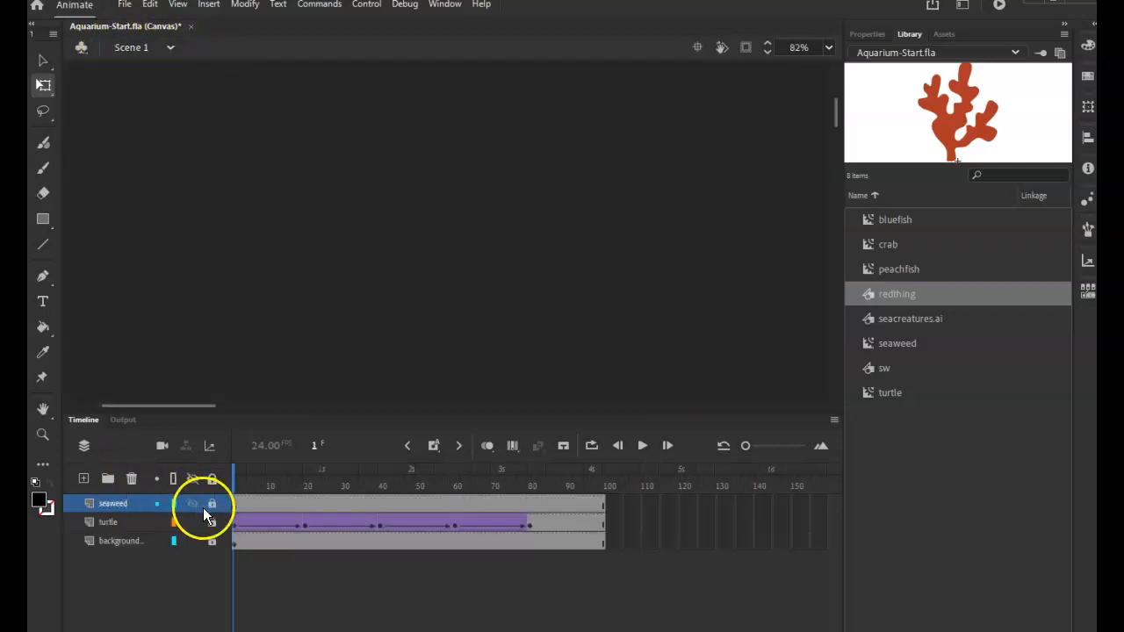
pyautogui.click(83, 479)
pyautogui.doubleClick(122, 505)
pyautogui.write('red')
pyautogui.click(159, 598)
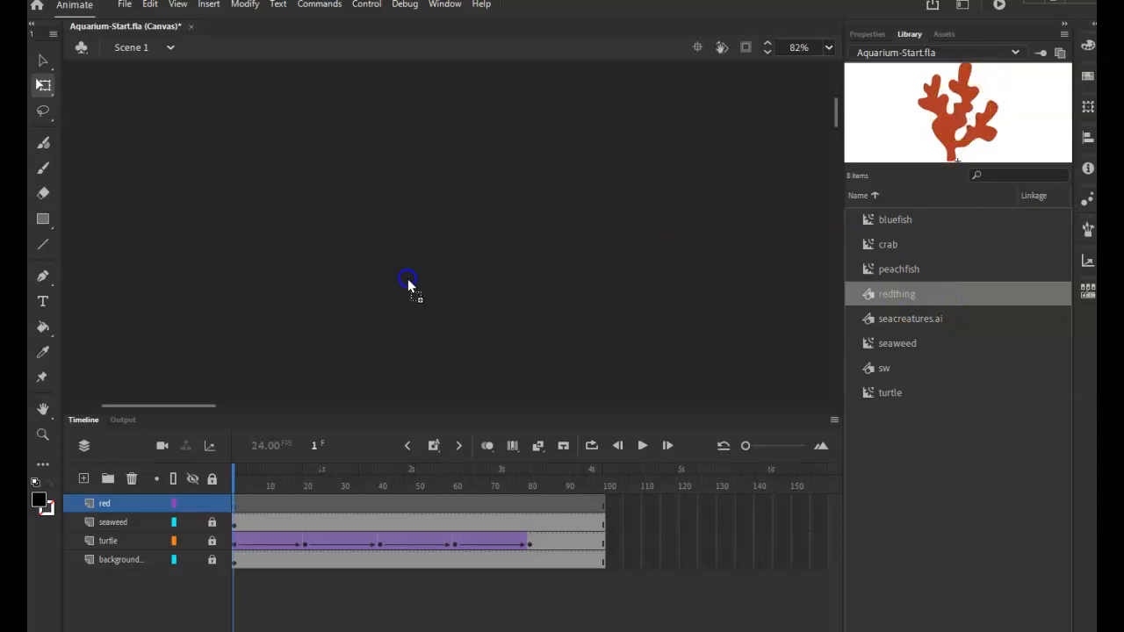
# Place the redthing symbol from the library on the red layer of the underwater scene and scale it down
pyautogui.moveTo(410, 273); pyautogui.dragTo(935, 125)
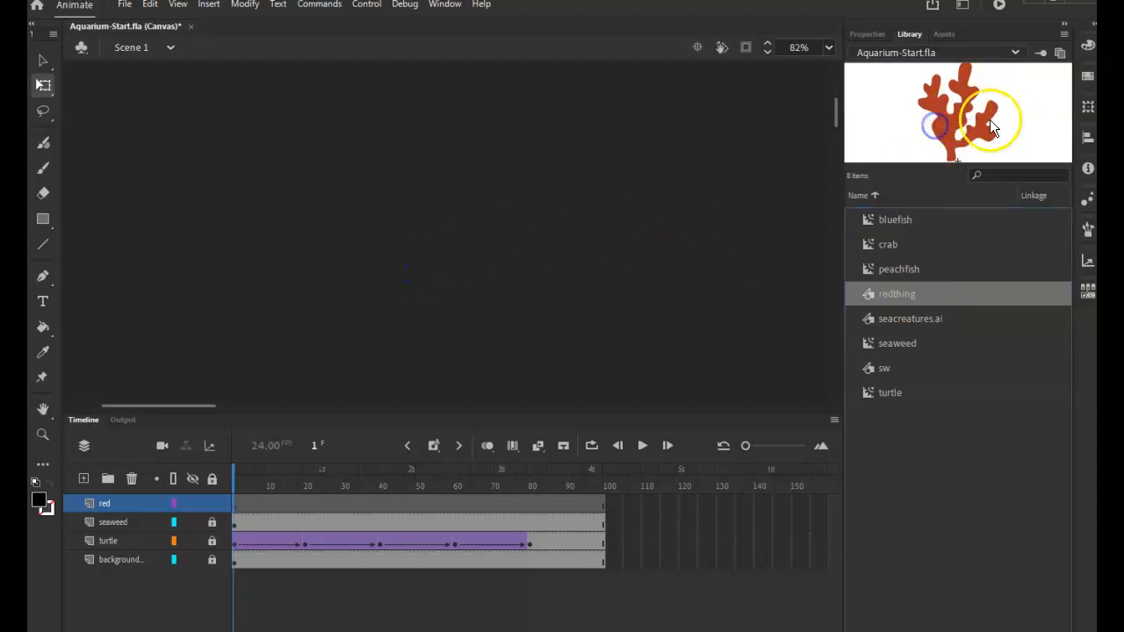
pyautogui.click(828, 48)
pyautogui.click(852, 93)
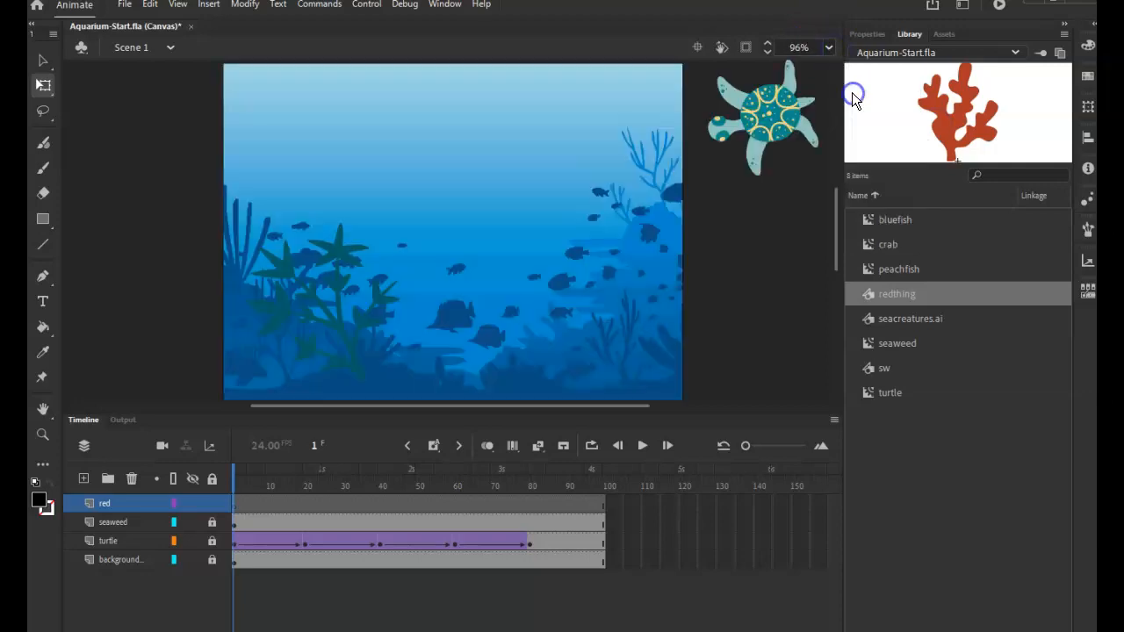
pyautogui.moveTo(964, 136); pyautogui.dragTo(540, 315)
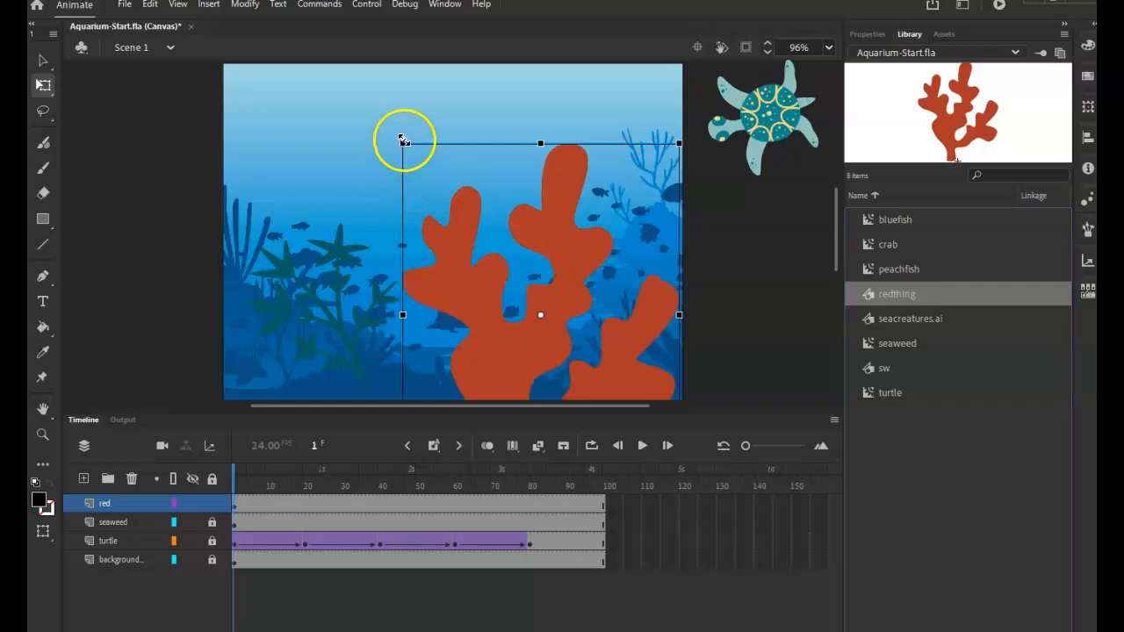
pyautogui.moveTo(403, 141); pyautogui.dragTo(482, 251)
# Move the red coral to the lower-right seabed of the scene and shift its transformation point to the base of its stem
pyautogui.moveTo(517, 328); pyautogui.dragTo(583, 353)
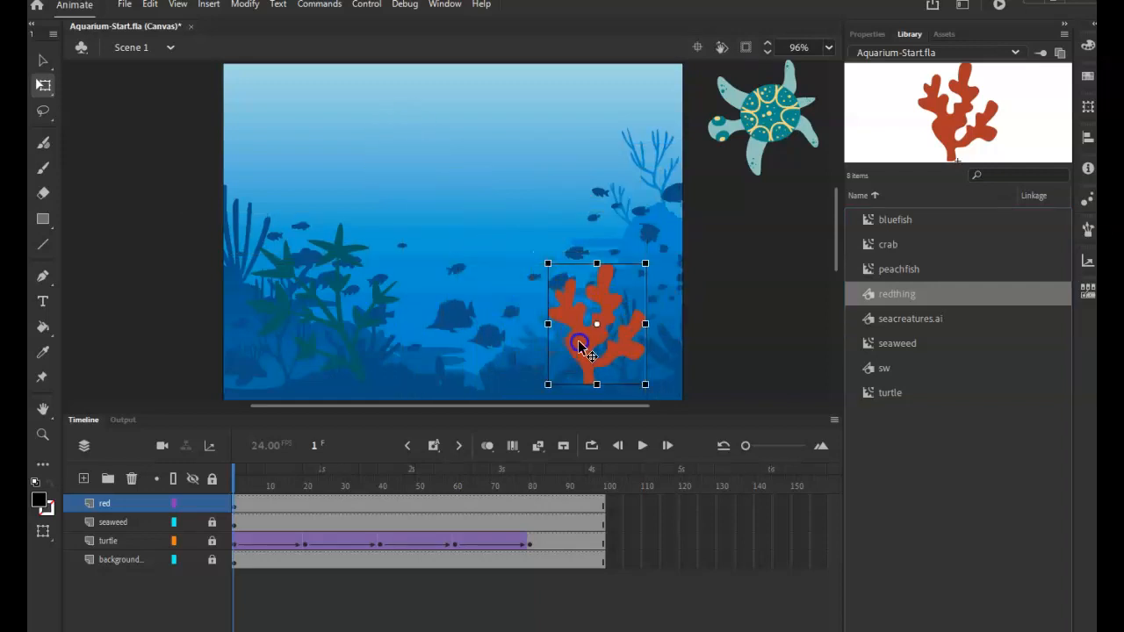
pyautogui.click(608, 334)
pyautogui.moveTo(598, 326); pyautogui.dragTo(581, 378)
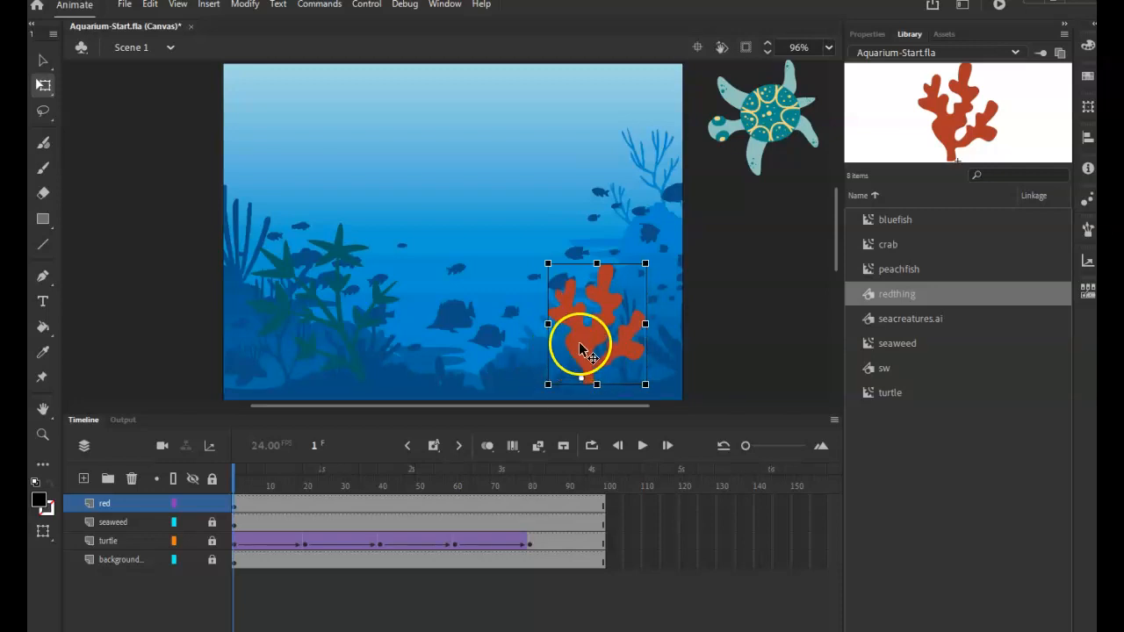
# Open the redthing symbol for editing in place and insert a keyframe at frame 51
pyautogui.doubleClick(581, 342)
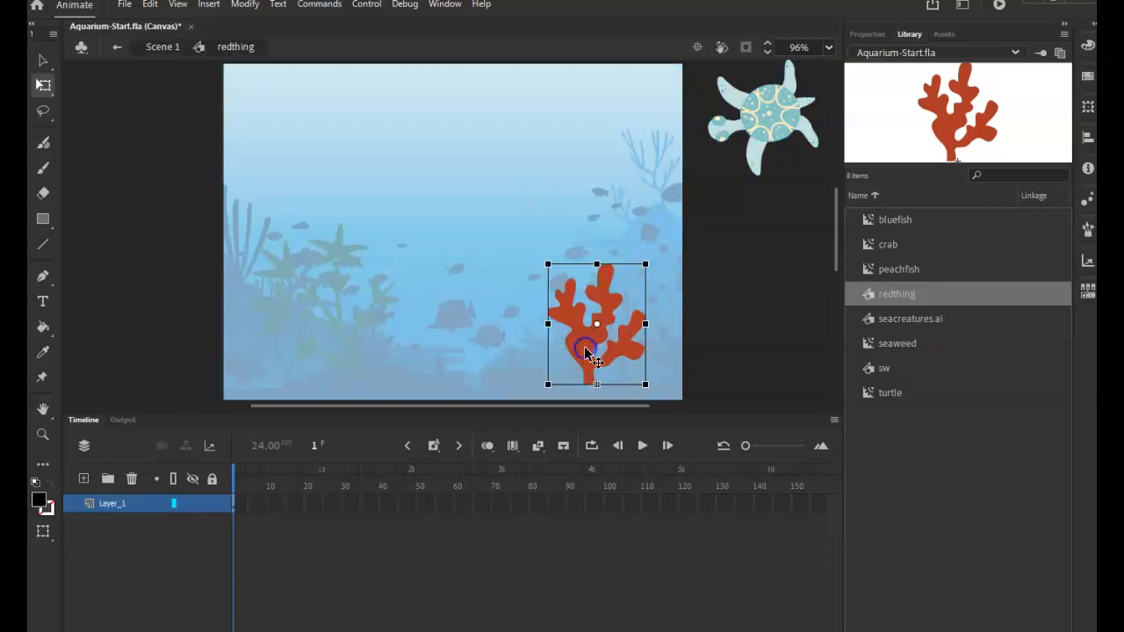
pyautogui.click(46, 64)
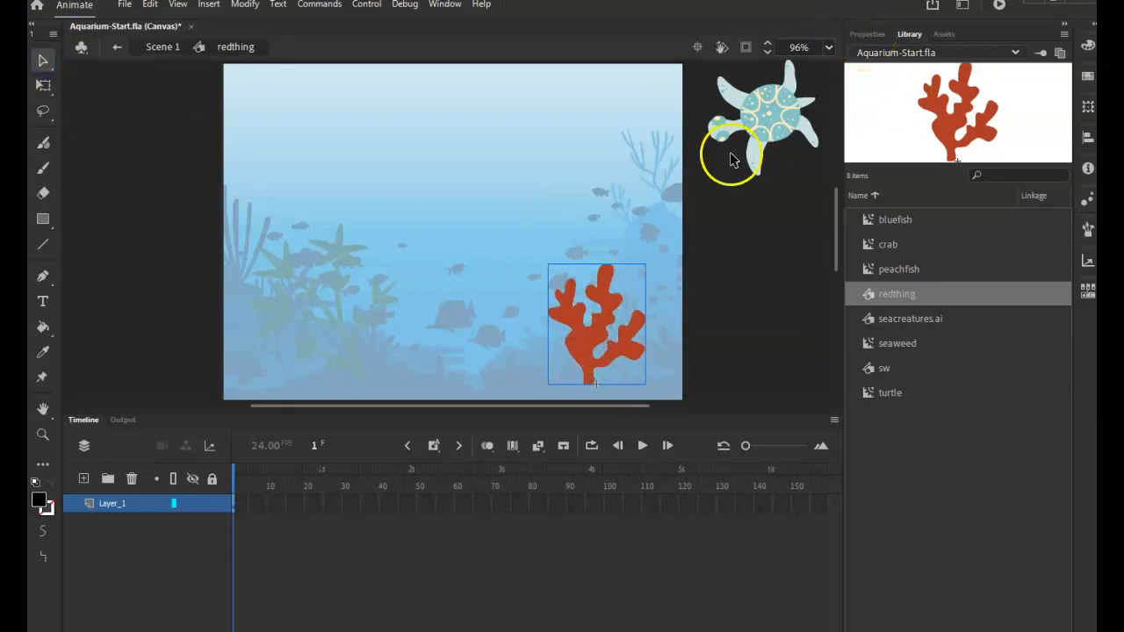
pyautogui.click(420, 505)
pyautogui.rightClick(419, 506)
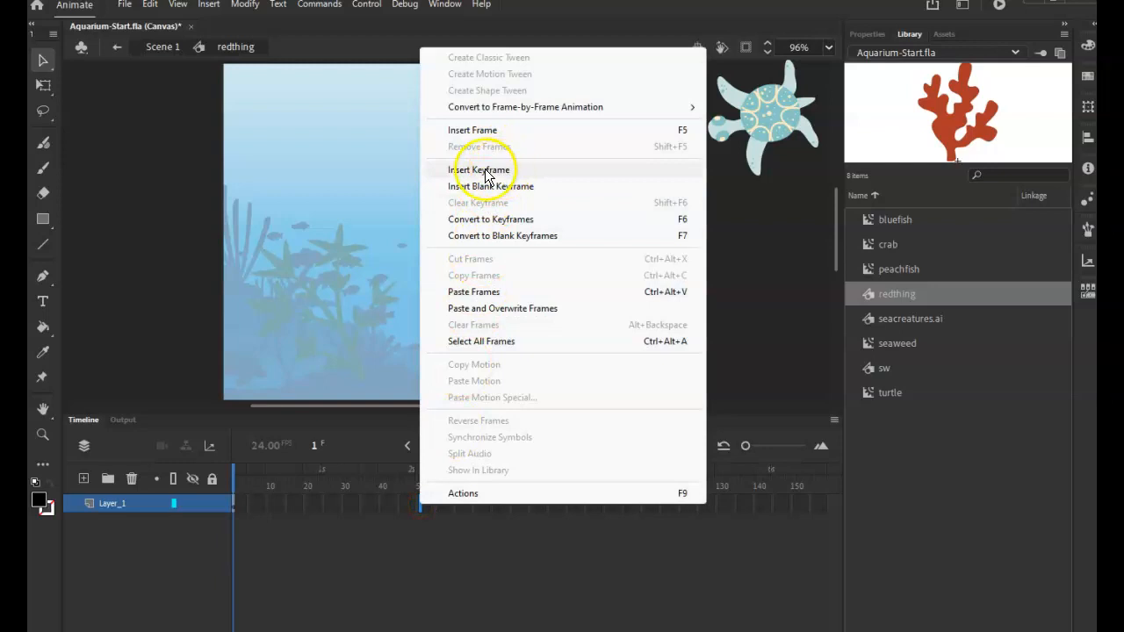
pyautogui.click(489, 171)
pyautogui.click(485, 569)
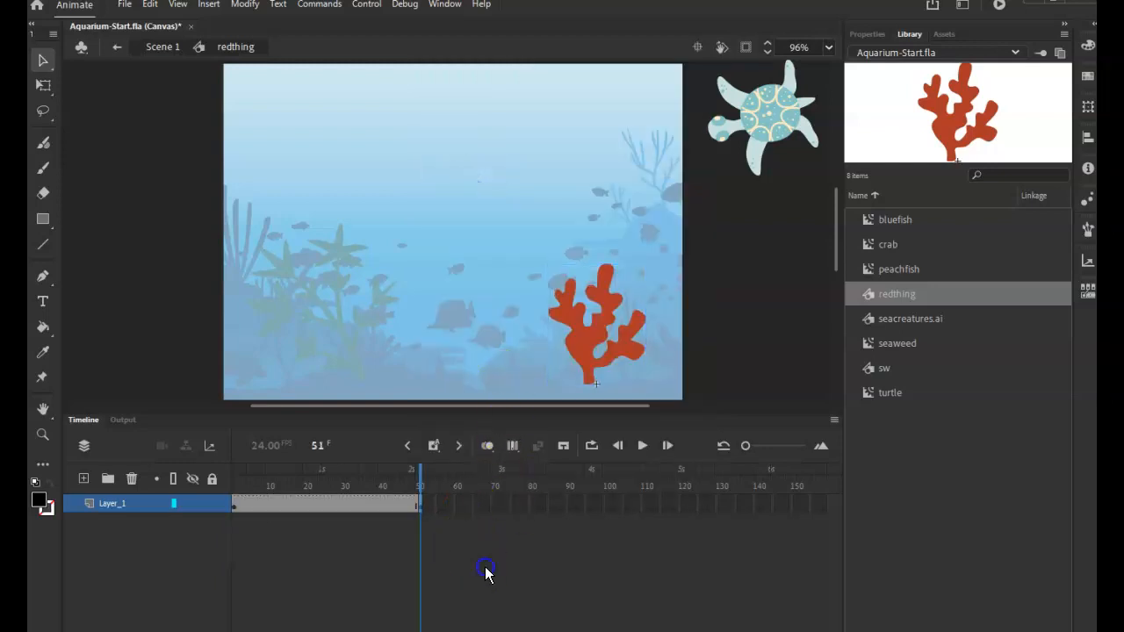
# Break apart the coral at frame 51 and darken its fill to brown #7E3827
pyautogui.click(423, 508)
pyautogui.click(609, 332)
pyautogui.click(582, 330)
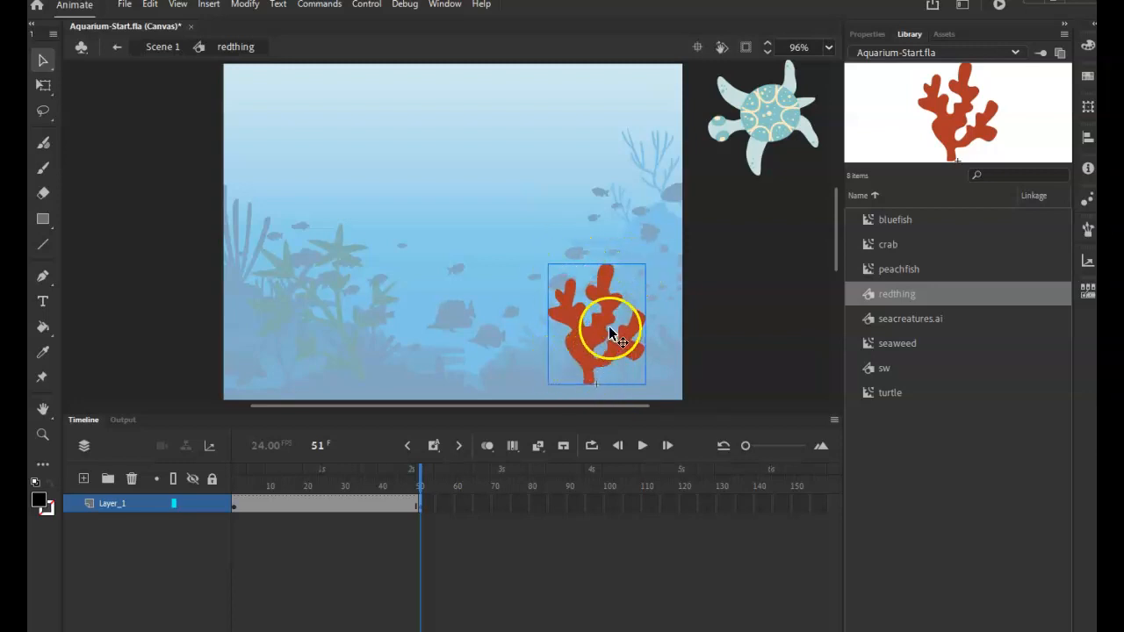
pyautogui.hotkey('ctrl', 'b')
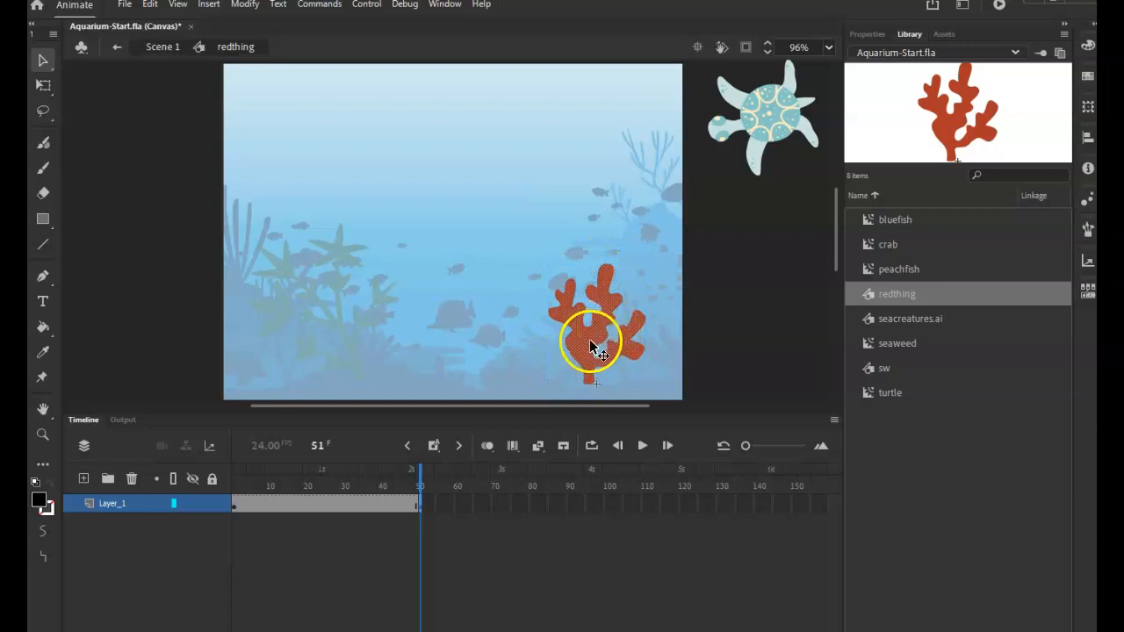
pyautogui.click(734, 339)
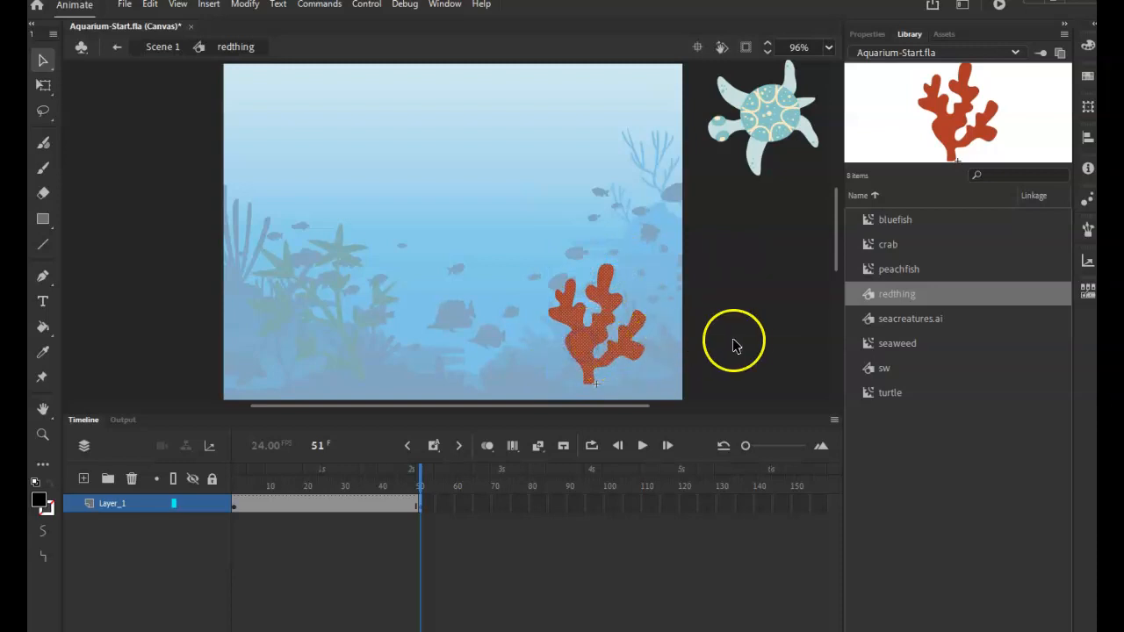
pyautogui.click(595, 343)
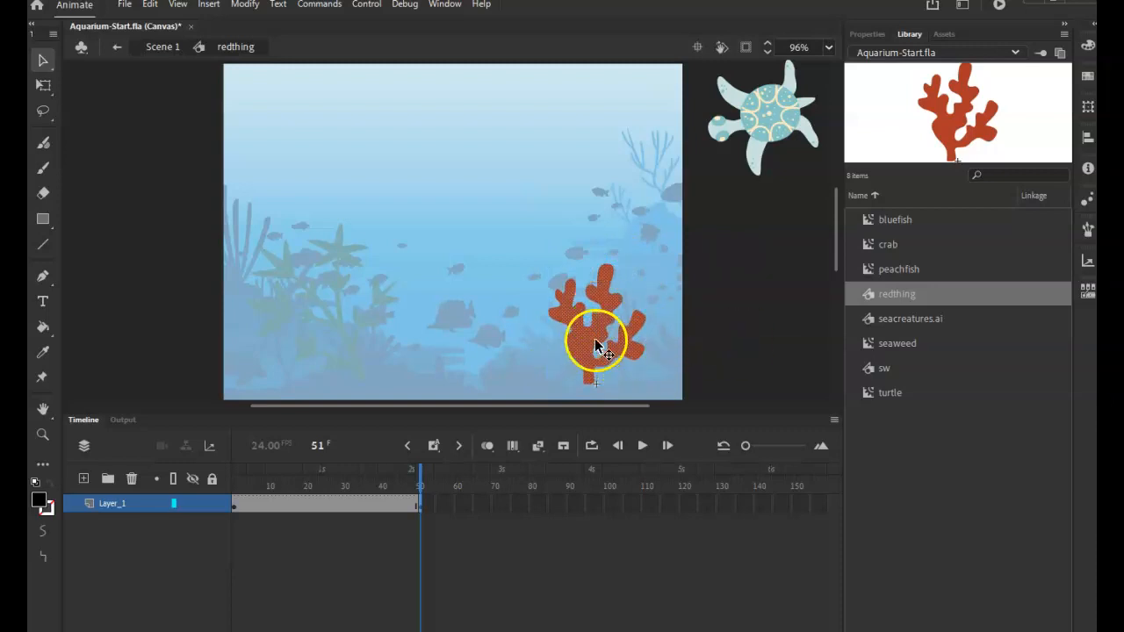
pyautogui.click(717, 334)
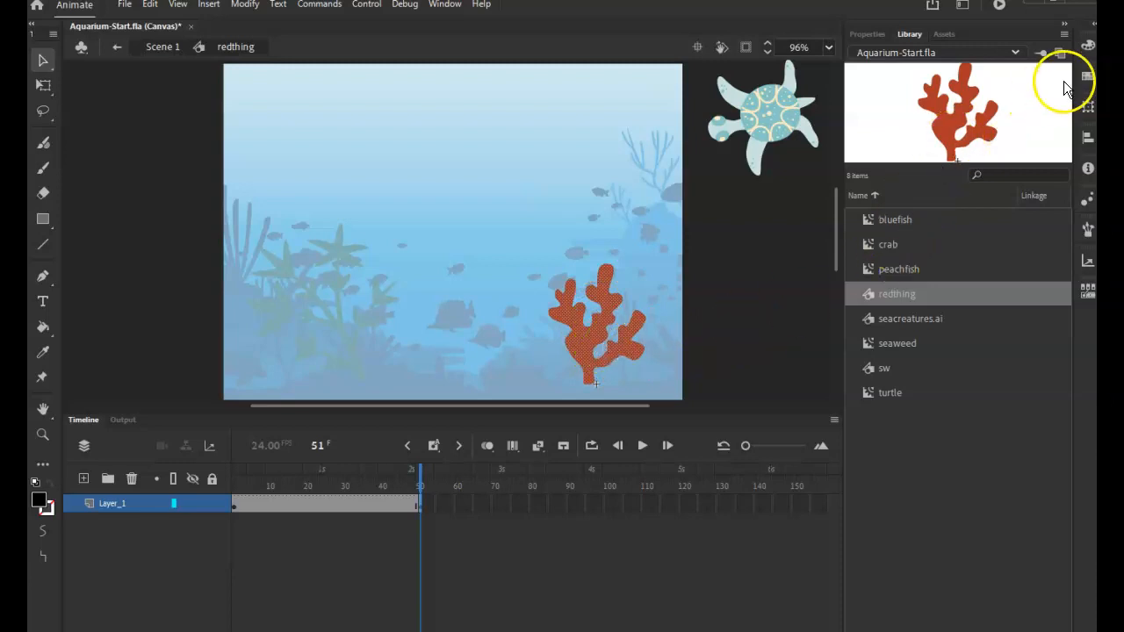
pyautogui.click(1087, 47)
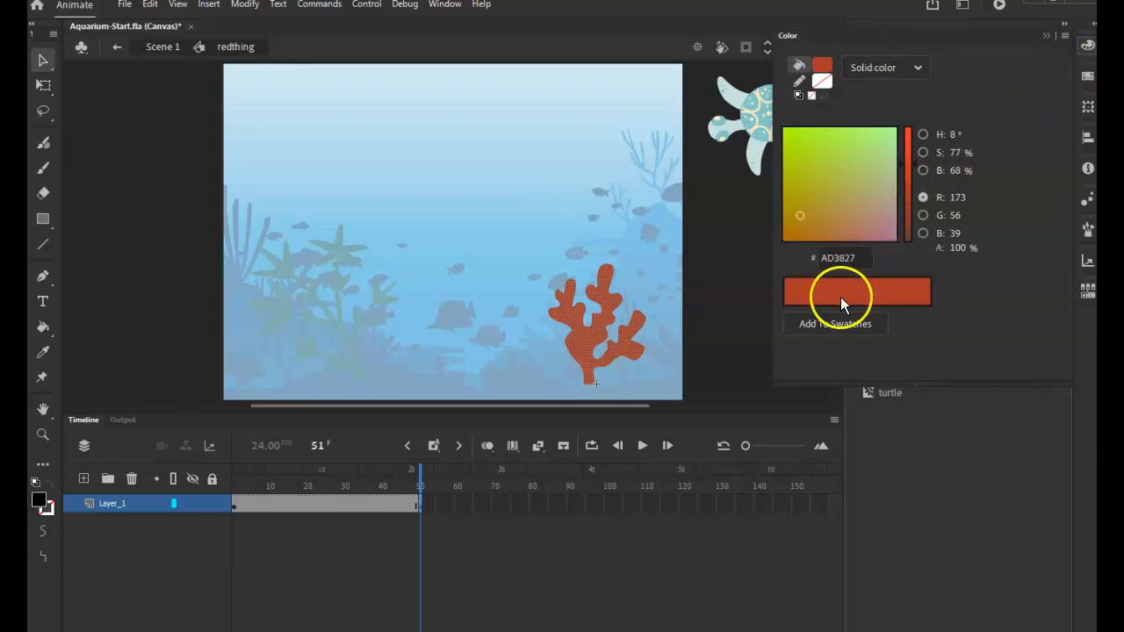
pyautogui.moveTo(906, 215); pyautogui.dragTo(905, 186)
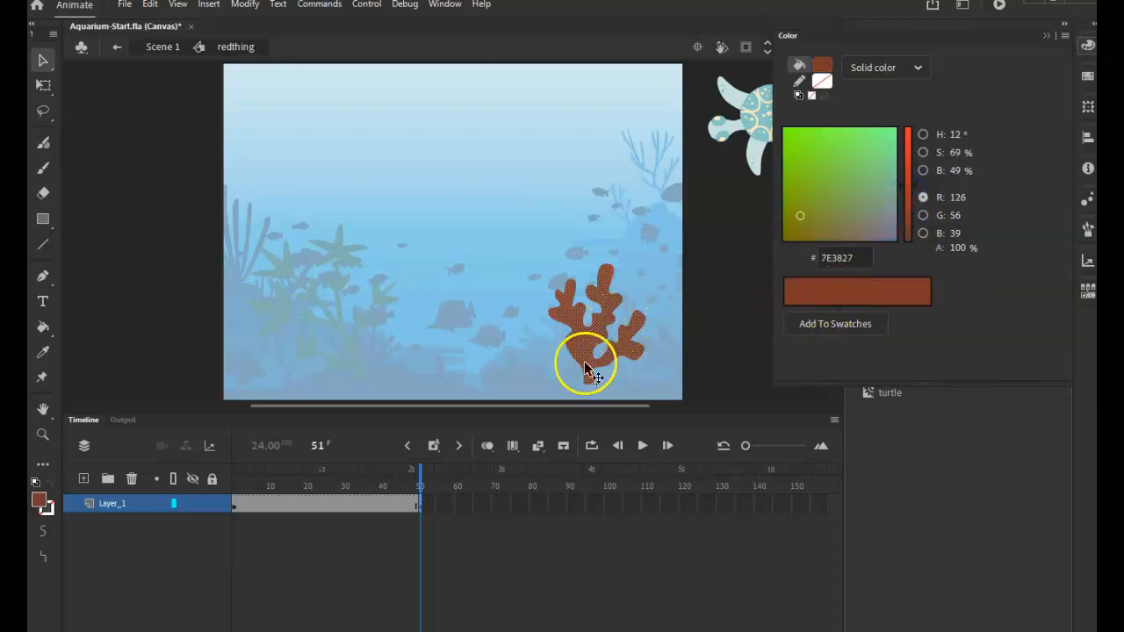
# Break apart the coral in the frame 1 keyframe and scrub through the frames to check the color change
pyautogui.click(350, 504)
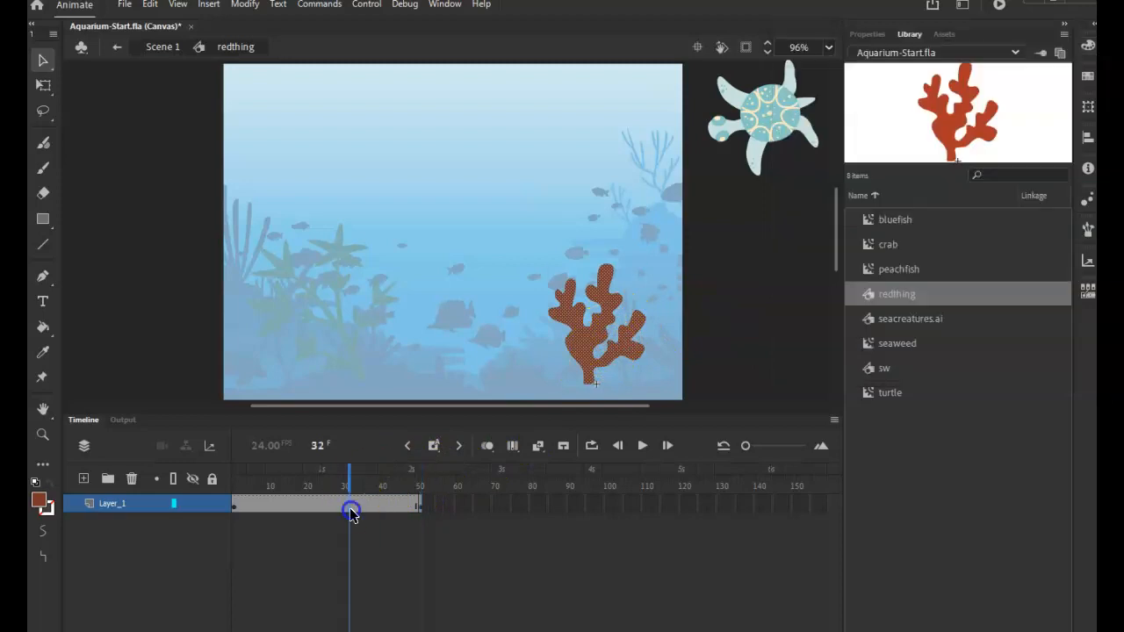
pyautogui.click(419, 503)
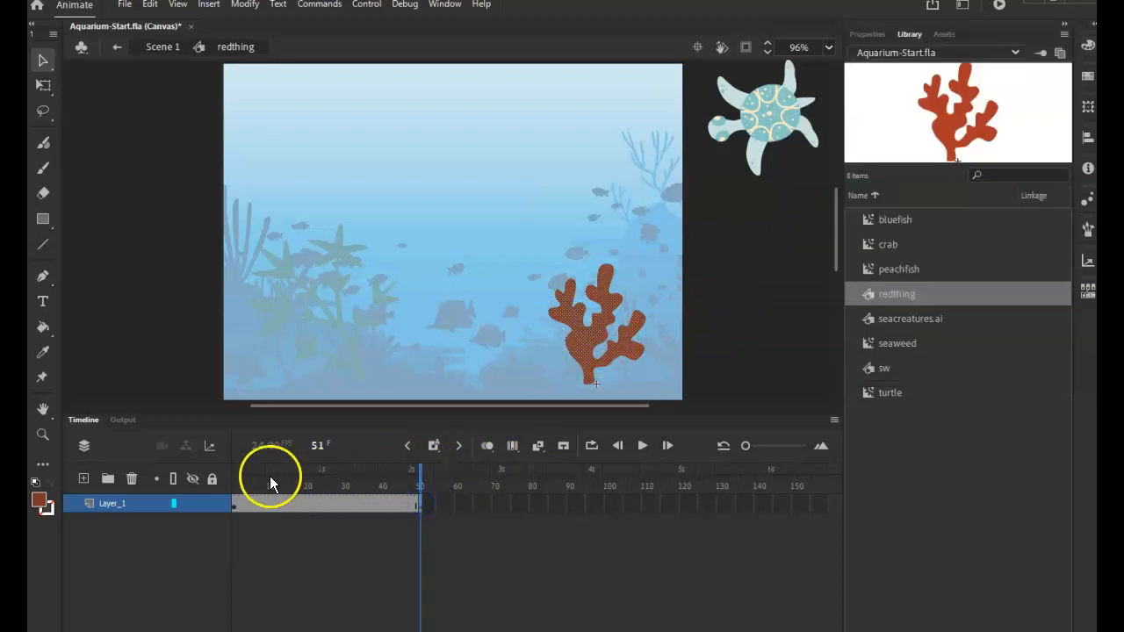
pyautogui.click(232, 506)
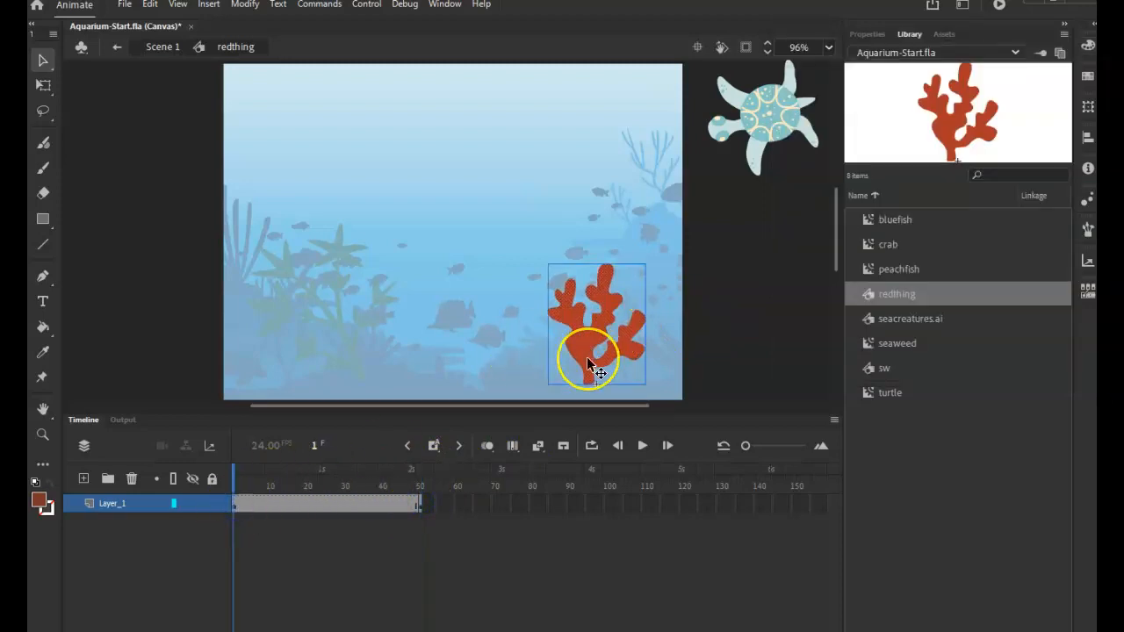
pyautogui.hotkey('ctrl', 'b')
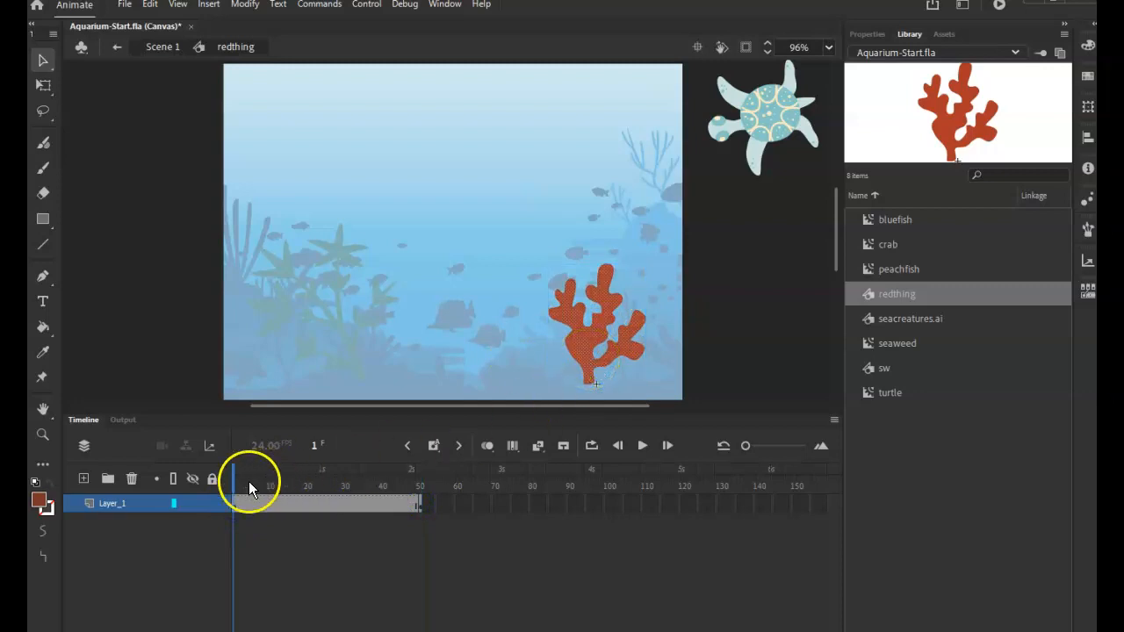
pyautogui.moveTo(248, 481); pyautogui.dragTo(315, 512)
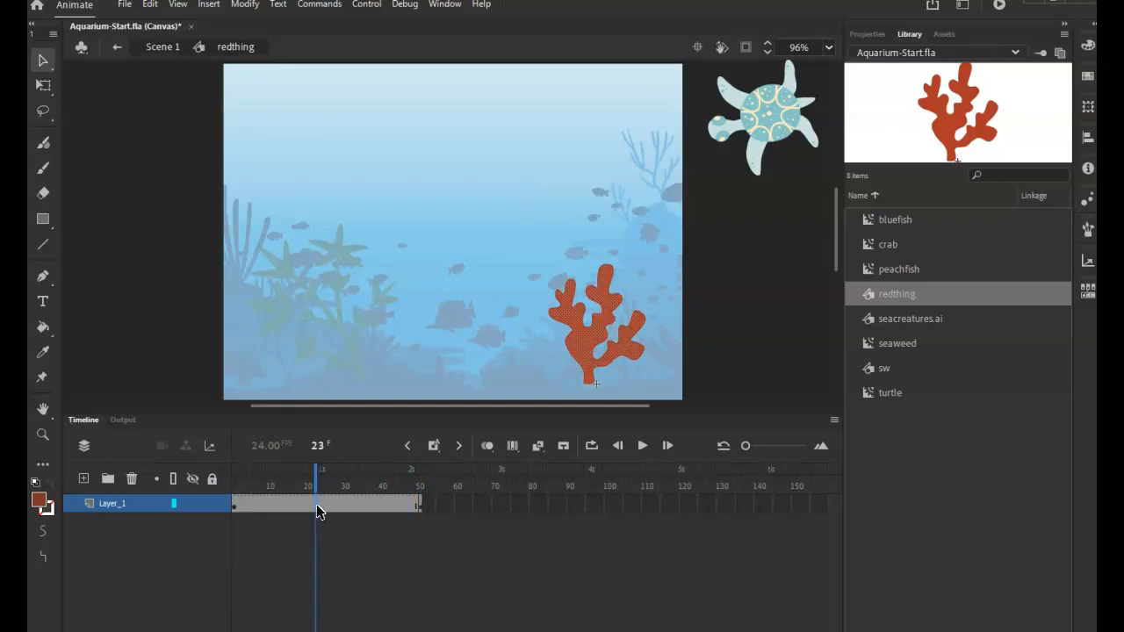
pyautogui.moveTo(328, 473); pyautogui.dragTo(387, 481)
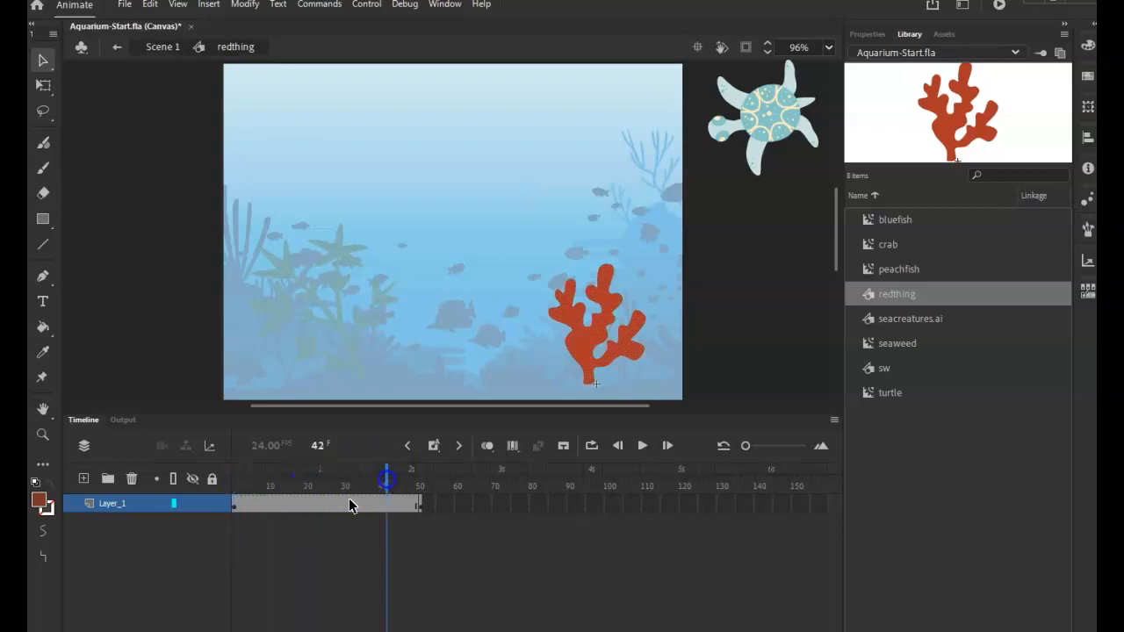
# Copy the frame 1 keyframe of the coral and paste it at frame 100
pyautogui.click(234, 503)
pyautogui.rightClick(233, 508)
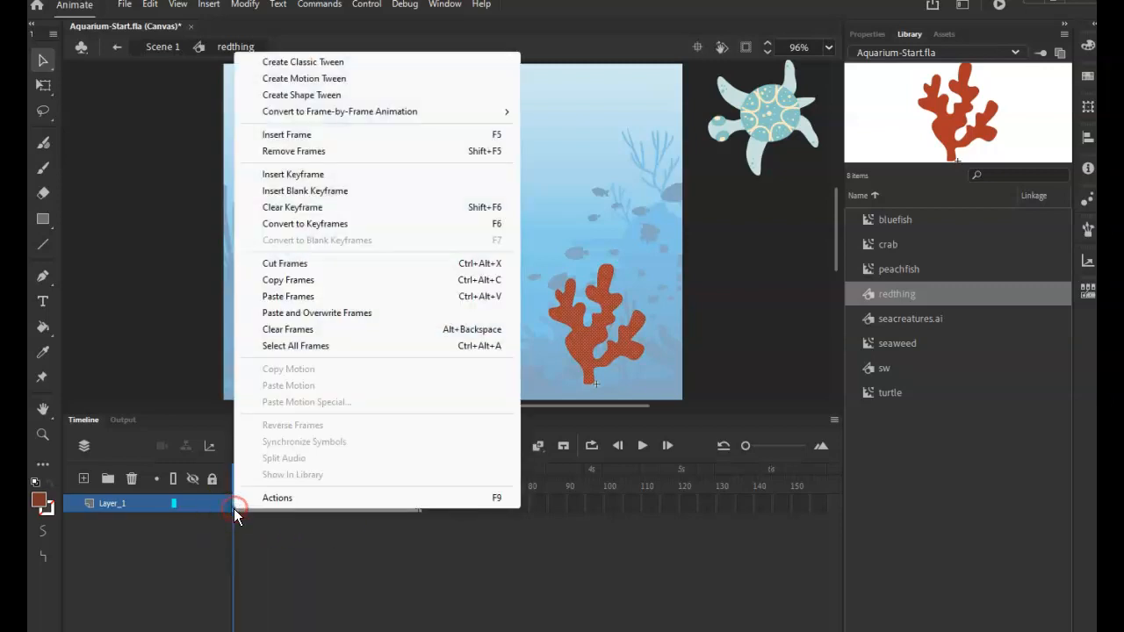
pyautogui.click(277, 279)
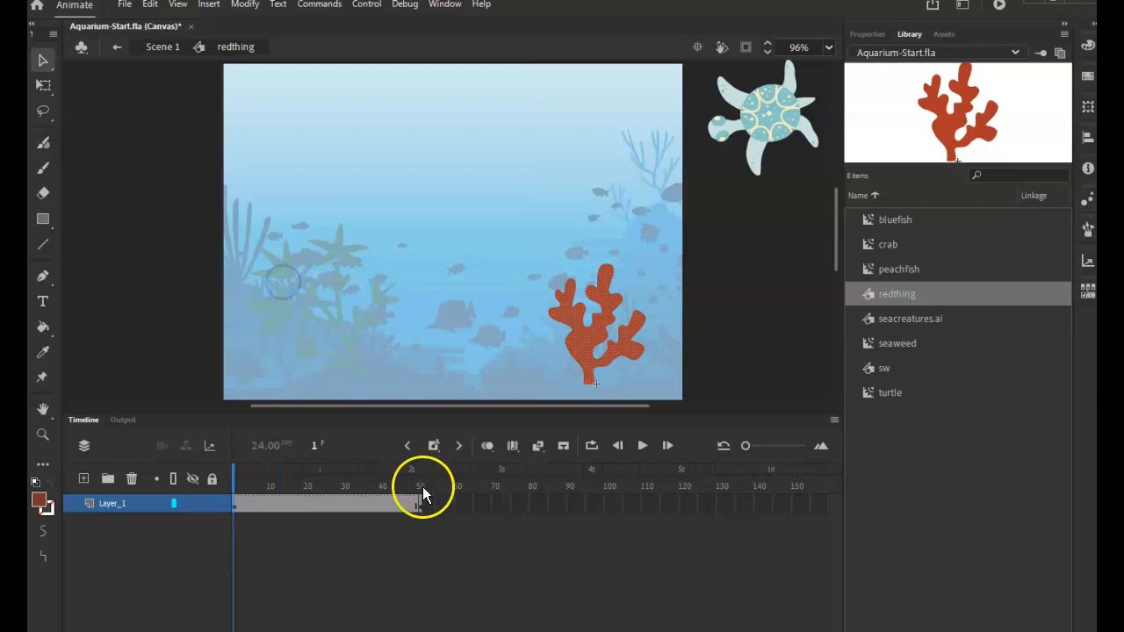
pyautogui.click(604, 505)
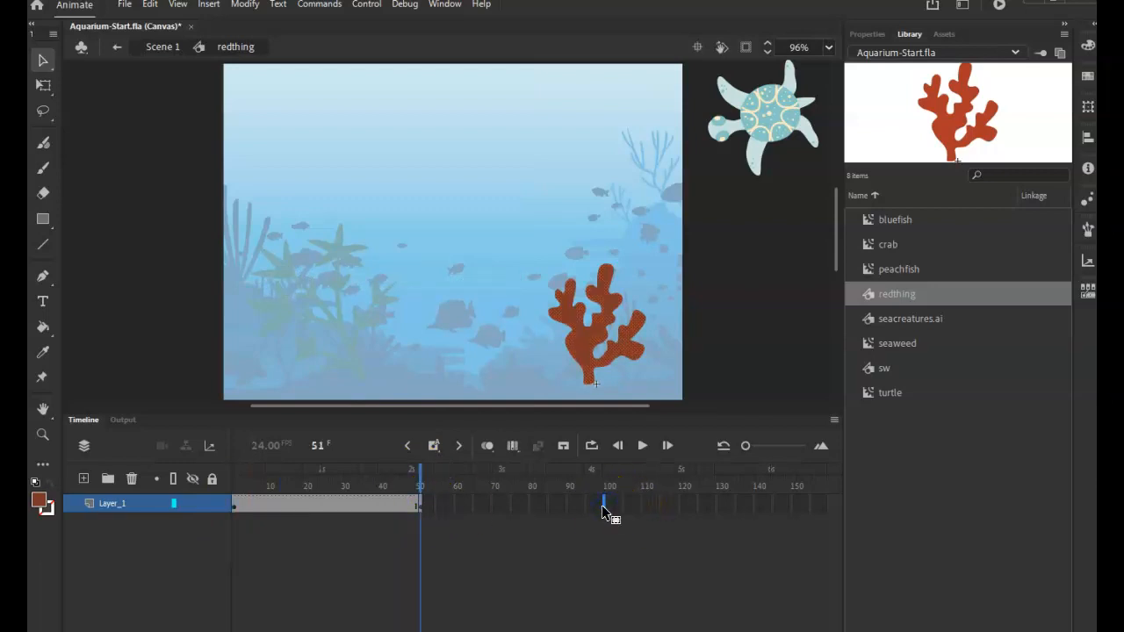
pyautogui.rightClick(605, 508)
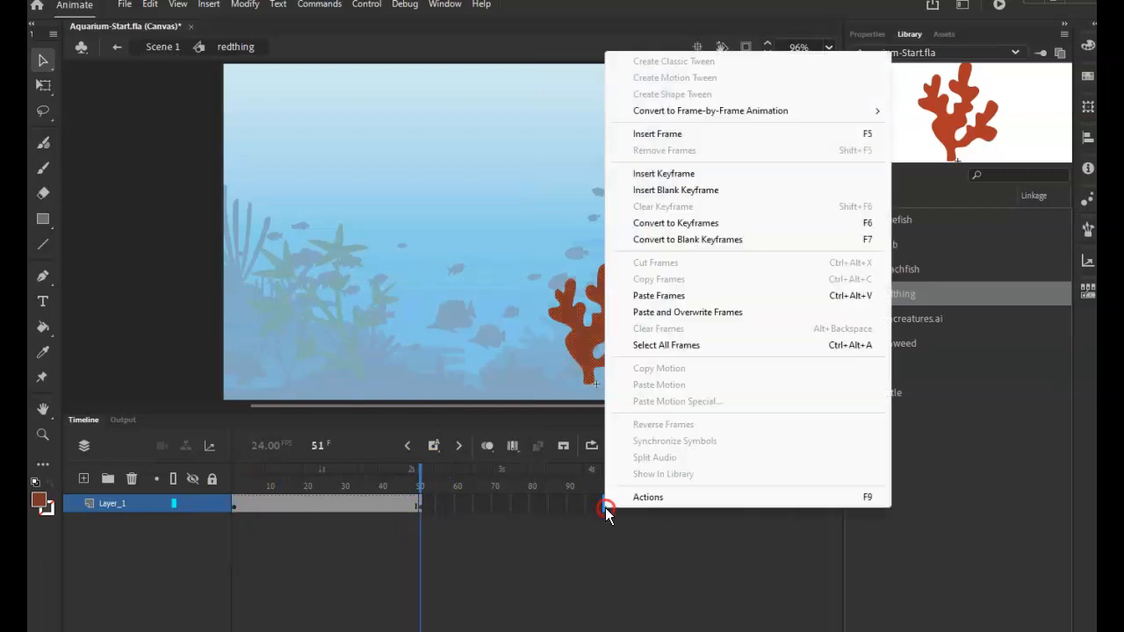
pyautogui.click(660, 295)
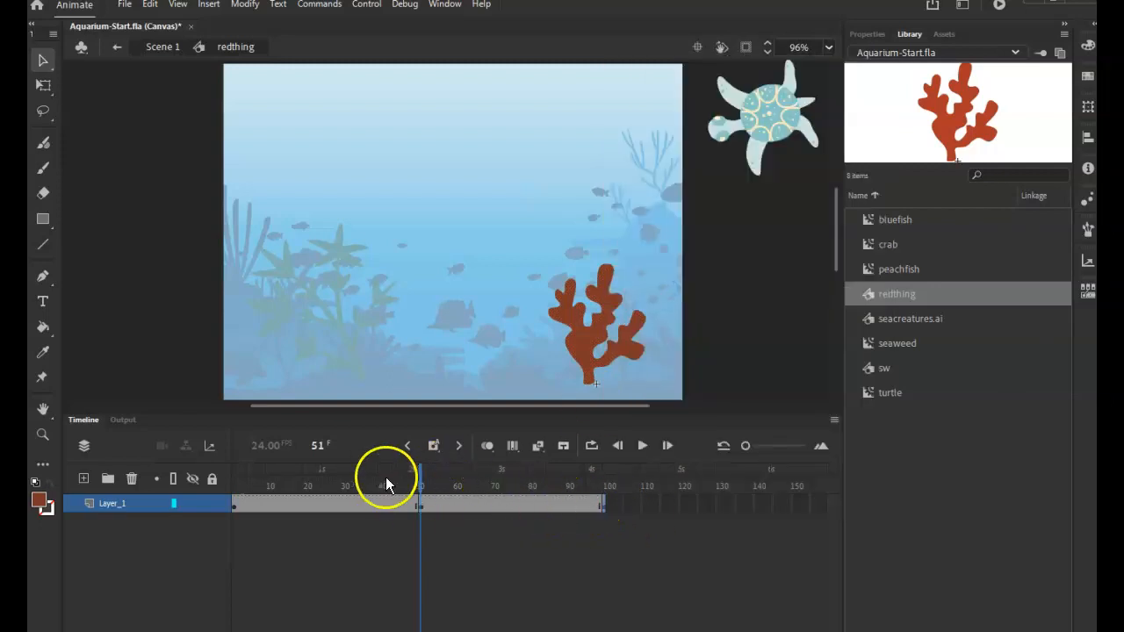
pyautogui.click(605, 506)
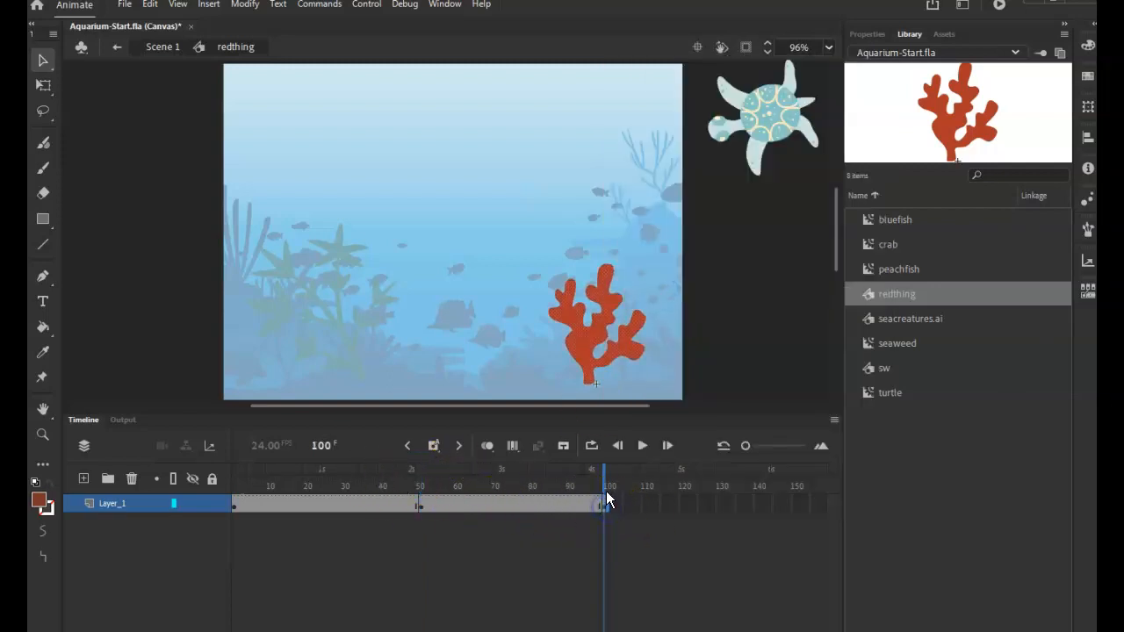
# Create shape tweens on both coral spans, from frame 1 to 51 and from frame 51 to 100
pyautogui.moveTo(346, 510)
pyautogui.mouseDown()
pyautogui.moveTo(488, 507)
pyautogui.moveTo(340, 509)
pyautogui.mouseUp()
pyautogui.click(473, 506)
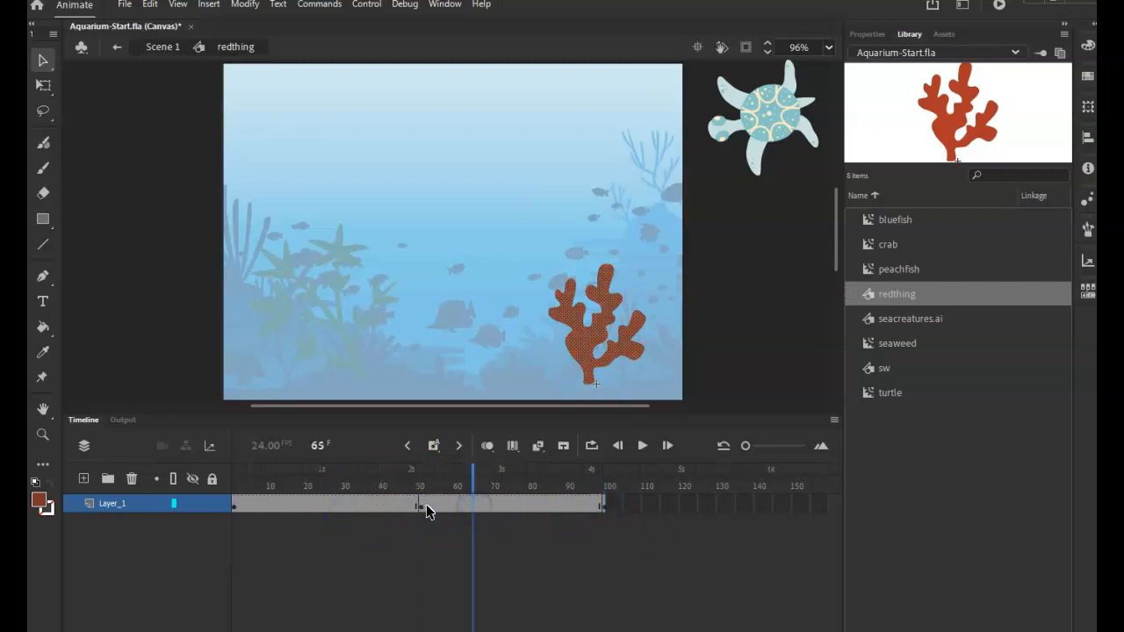
pyautogui.click(331, 506)
pyautogui.rightClick(331, 506)
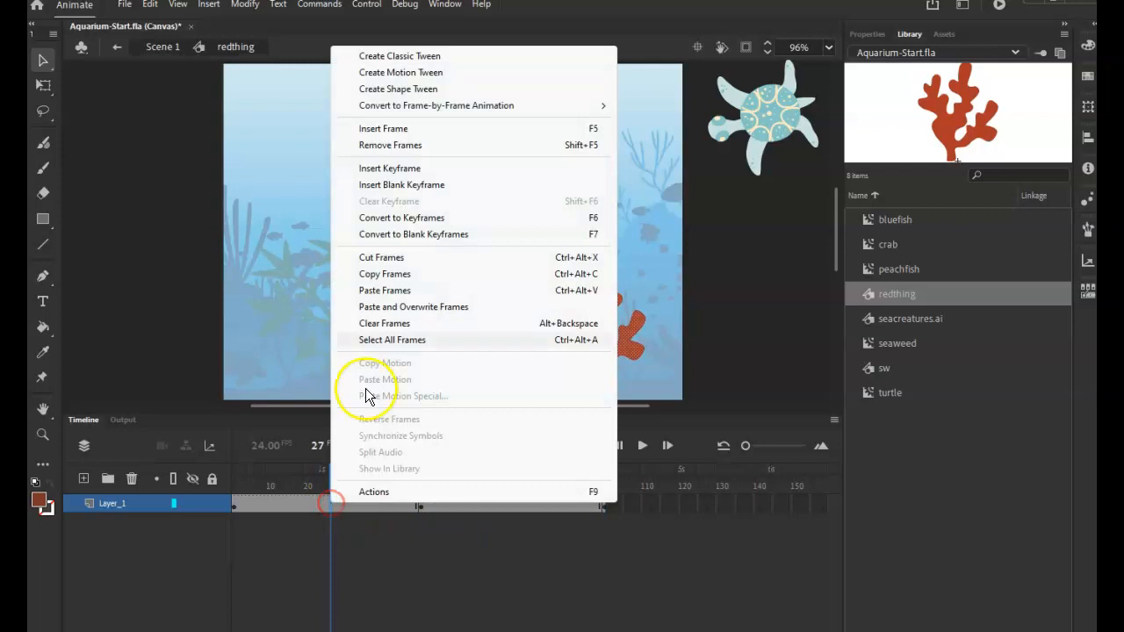
pyautogui.click(412, 92)
pyautogui.click(491, 511)
pyautogui.rightClick(495, 504)
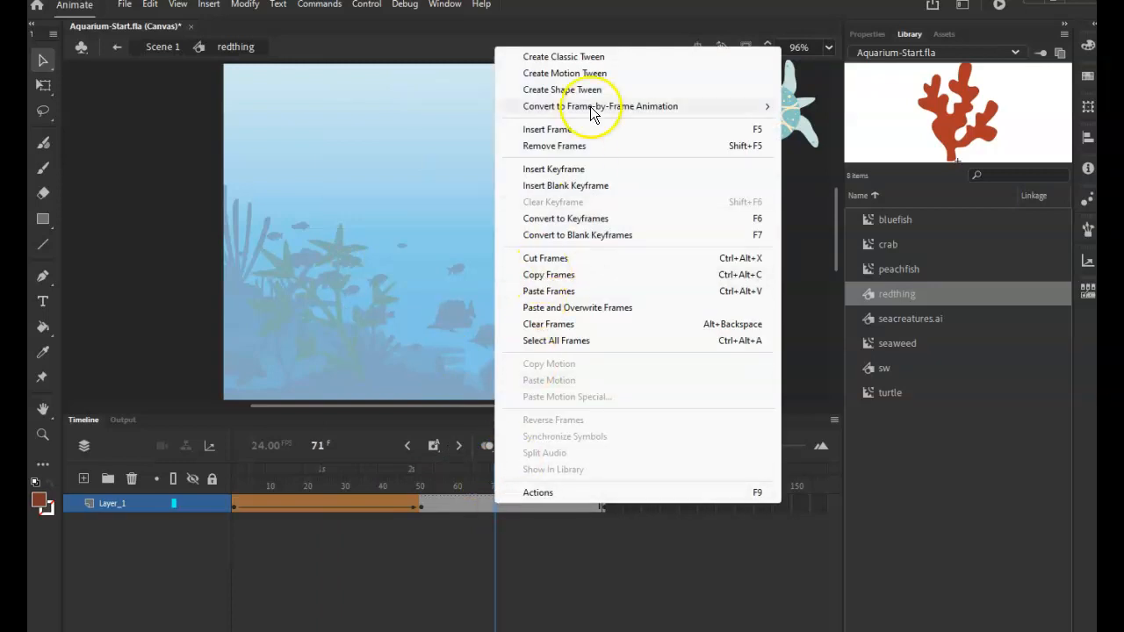
pyautogui.click(590, 90)
# Scrub through the coral's color animation up to frame 100, return to Scene 1 and move the playhead back to frame 1
pyautogui.click(450, 483)
pyautogui.moveTo(451, 483); pyautogui.dragTo(614, 504)
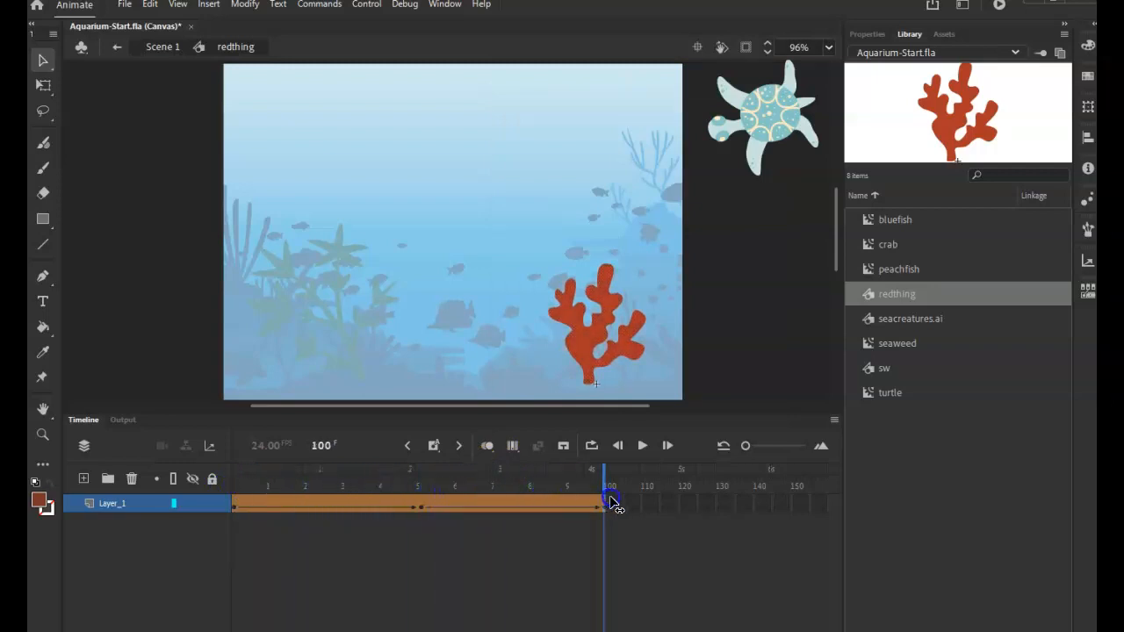
pyautogui.click(114, 45)
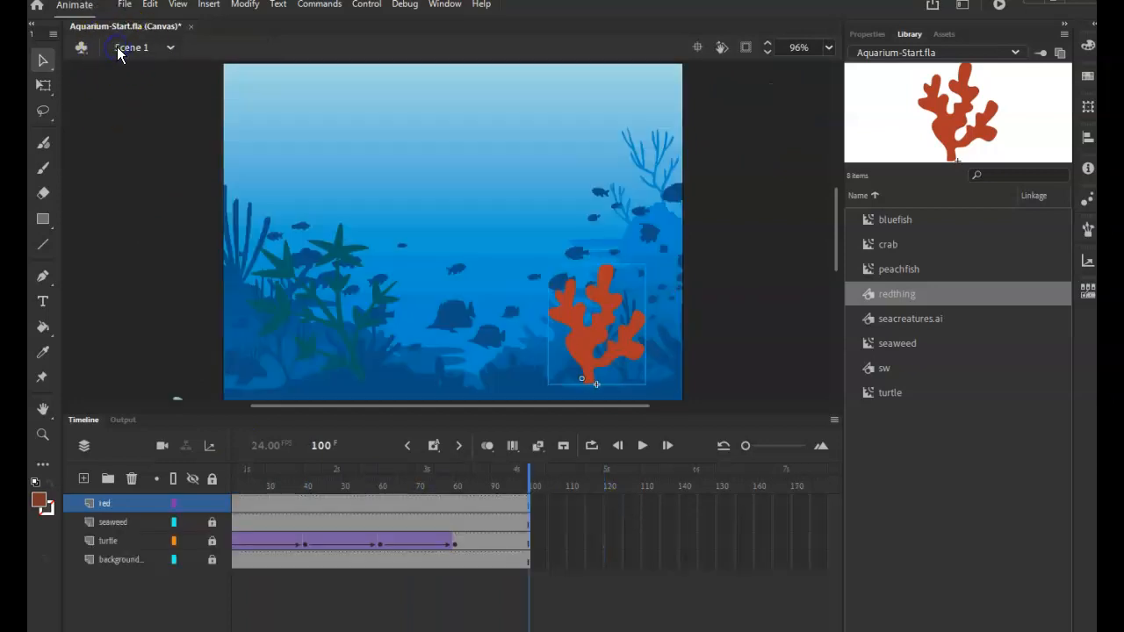
pyautogui.moveTo(514, 481); pyautogui.dragTo(228, 515)
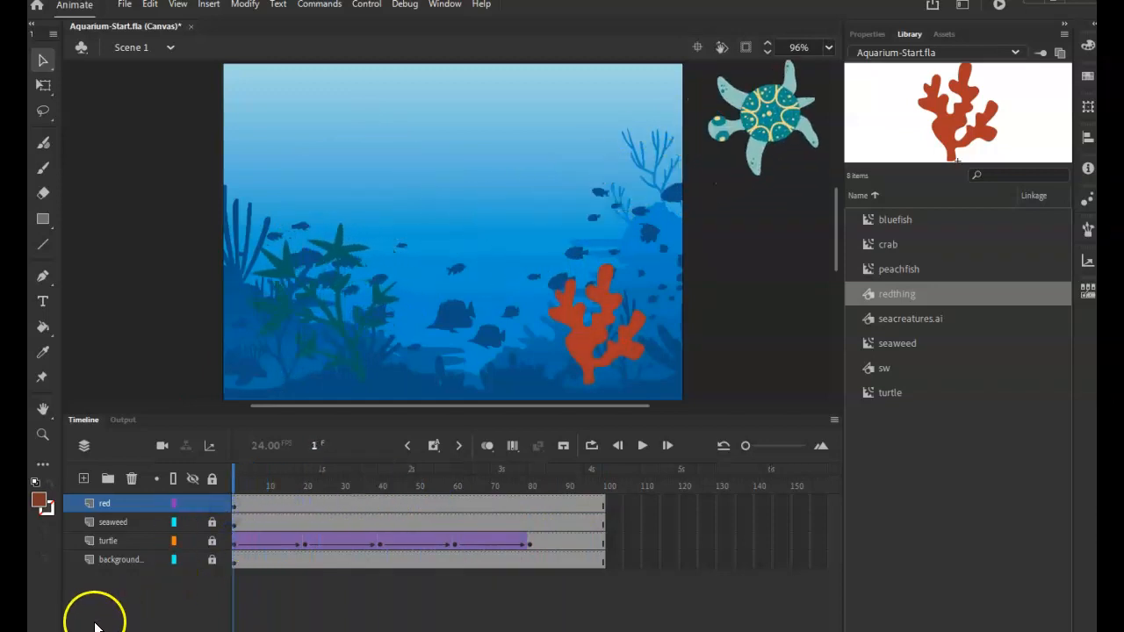